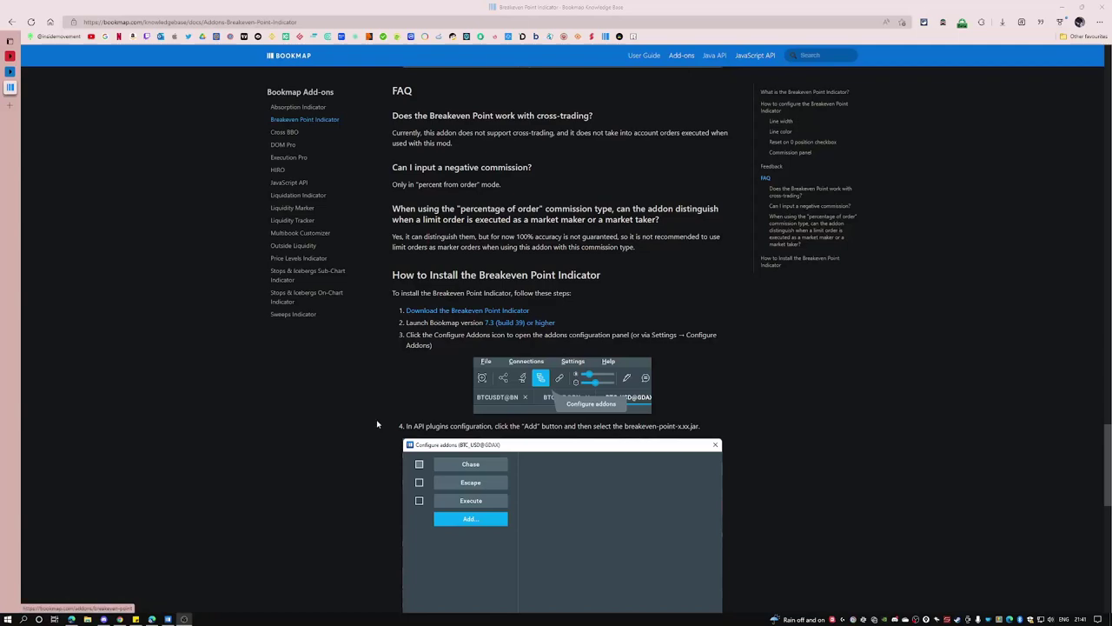
Step: Bring the Bookmap Replay window forward and open the Breakeven Point settings in Configure addons
left_click(182, 619)
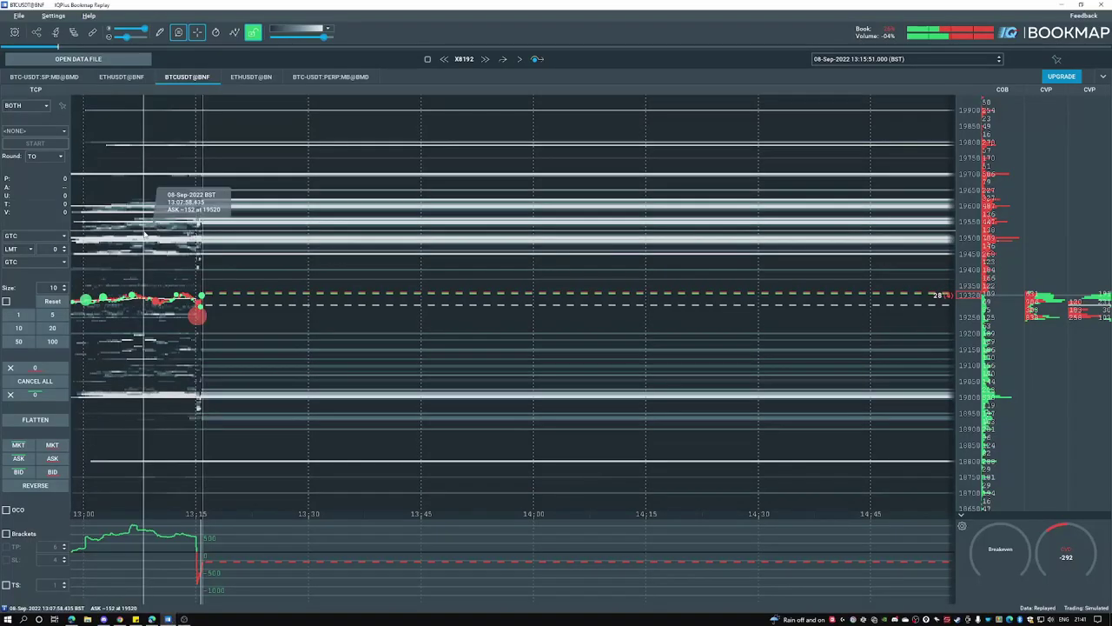
left_click(74, 32)
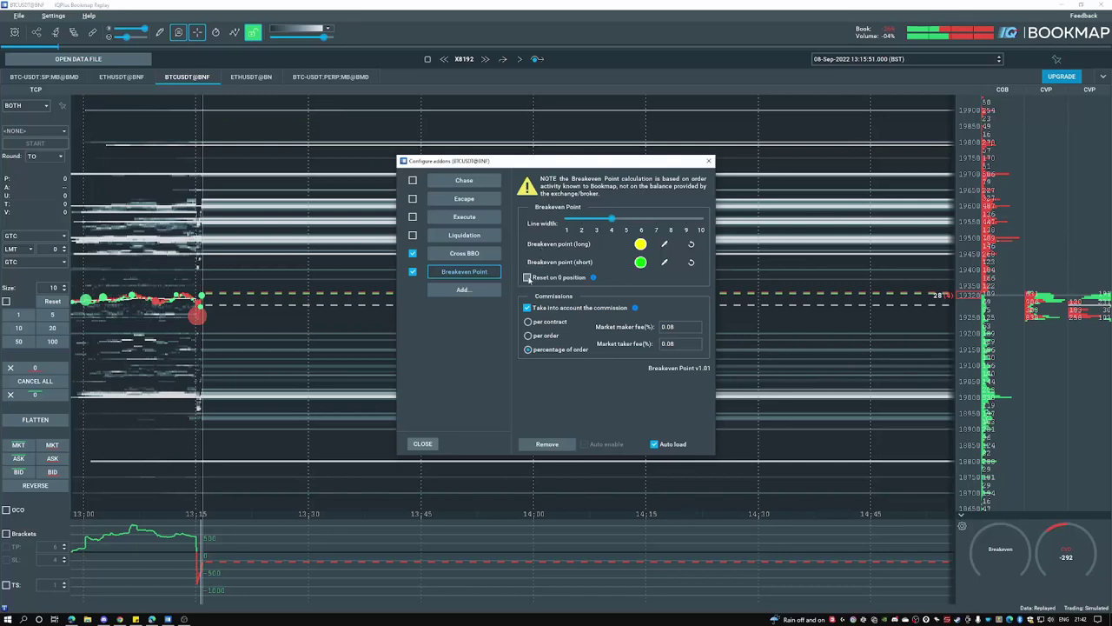
Step: Toggle 'Reset on 0 position' several times, checking its tooltip, and leave it unchecked
left_click(527, 278)
left_click(528, 278)
left_click(528, 277)
mouse_move(558, 280)
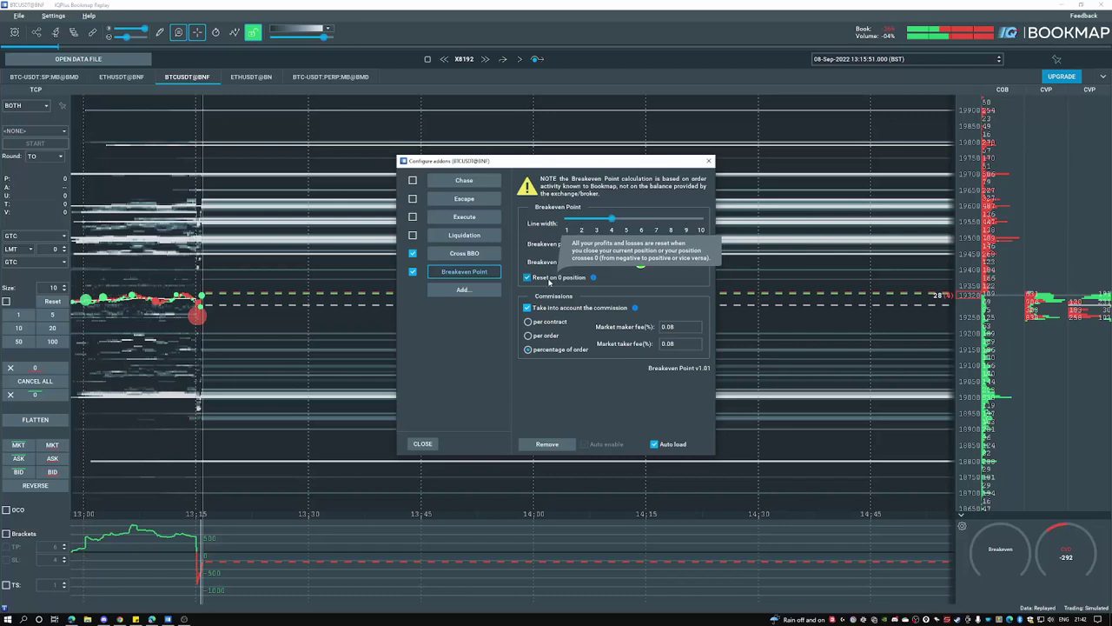
left_click(550, 280)
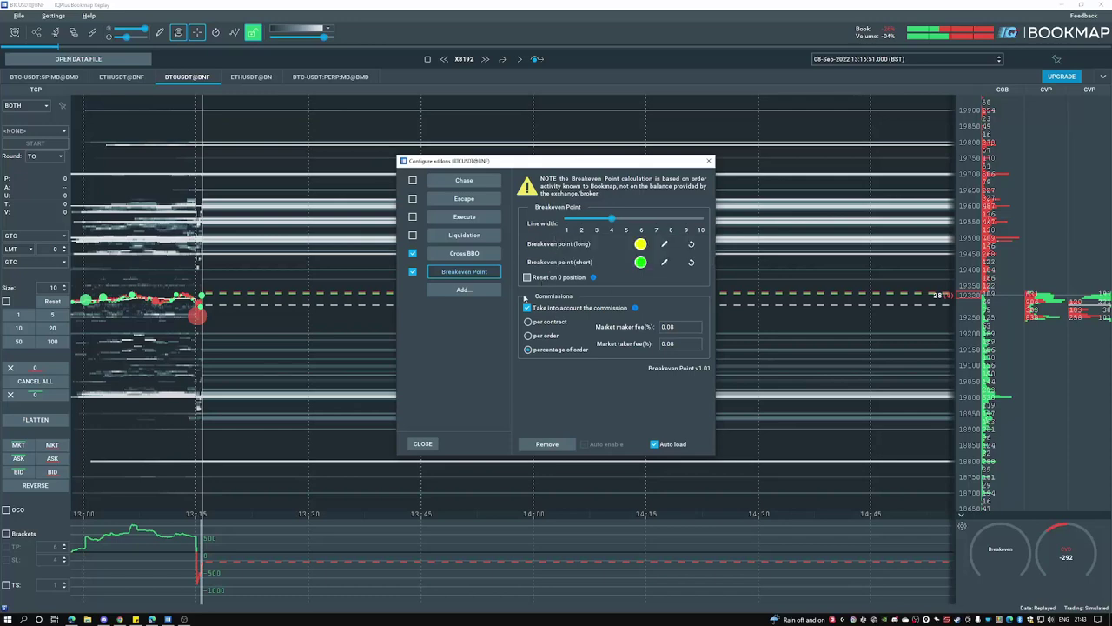
mouse_move(556, 277)
Step: Close the add-on settings, send a 10-lot limit sell at 19345, and play the replay
left_click(708, 161)
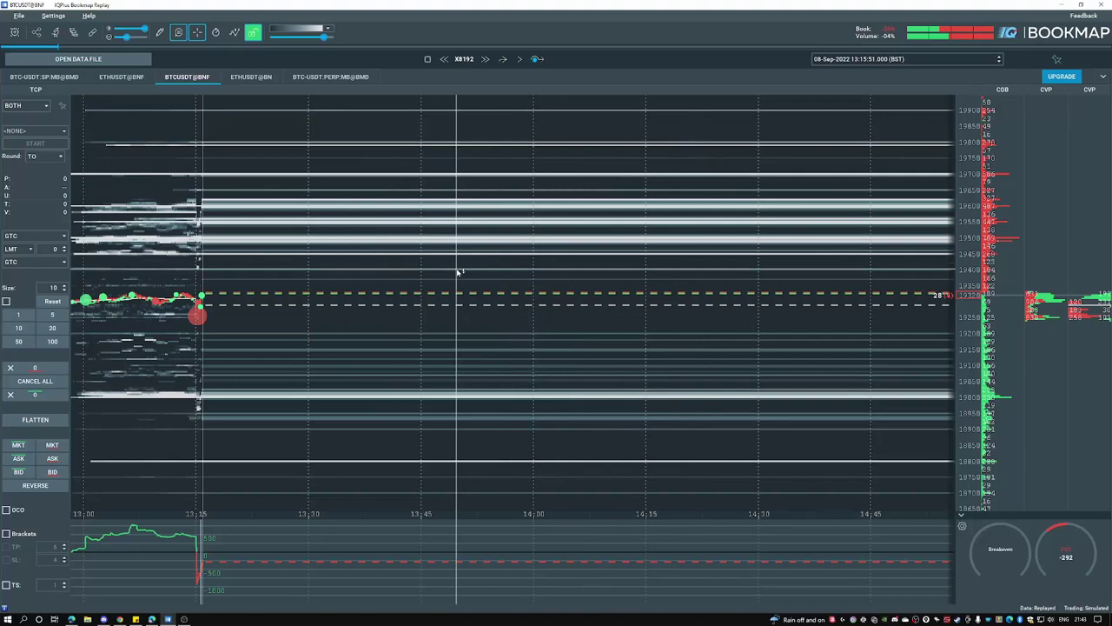
left_click(220, 291)
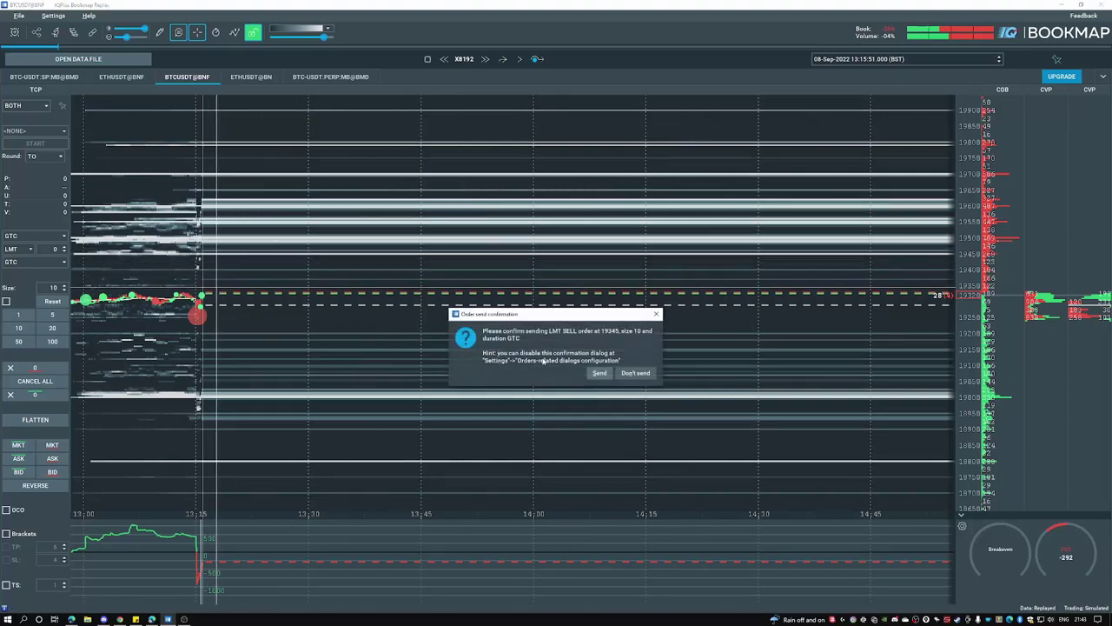
left_click(600, 373)
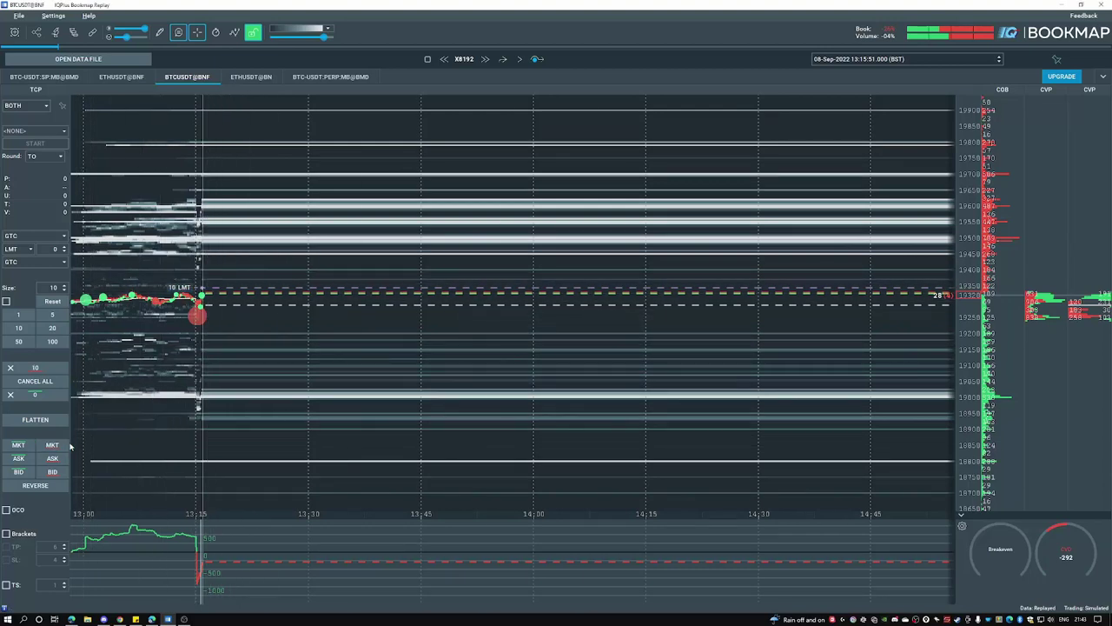
left_click(518, 59)
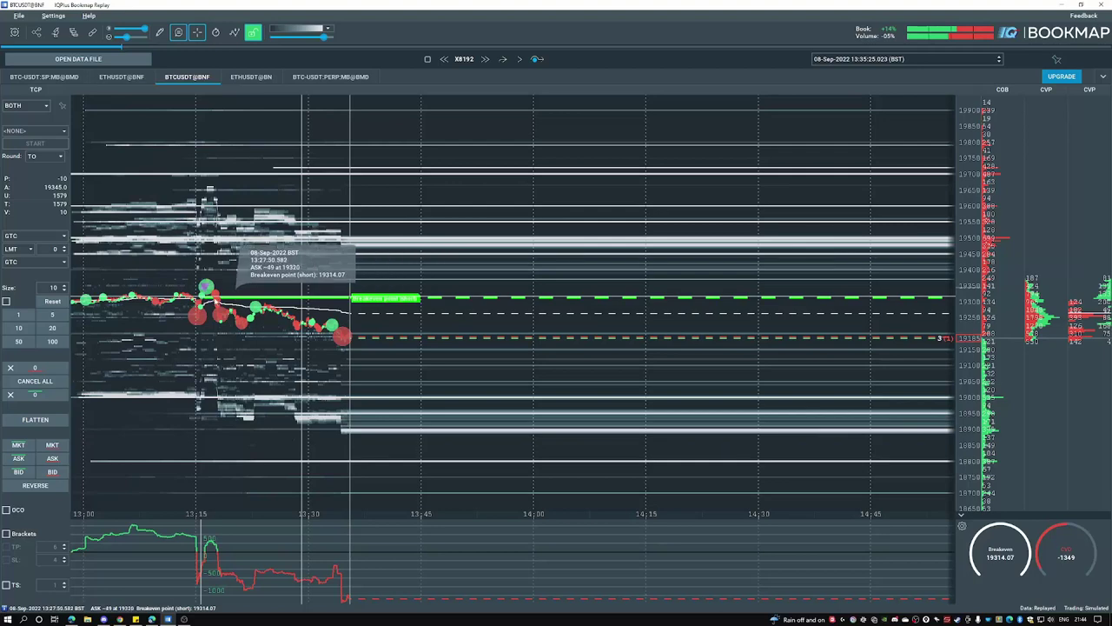
Step: Cancel a market buy, send two 10-lot limit buys below price, and resume the replay
left_click(18, 444)
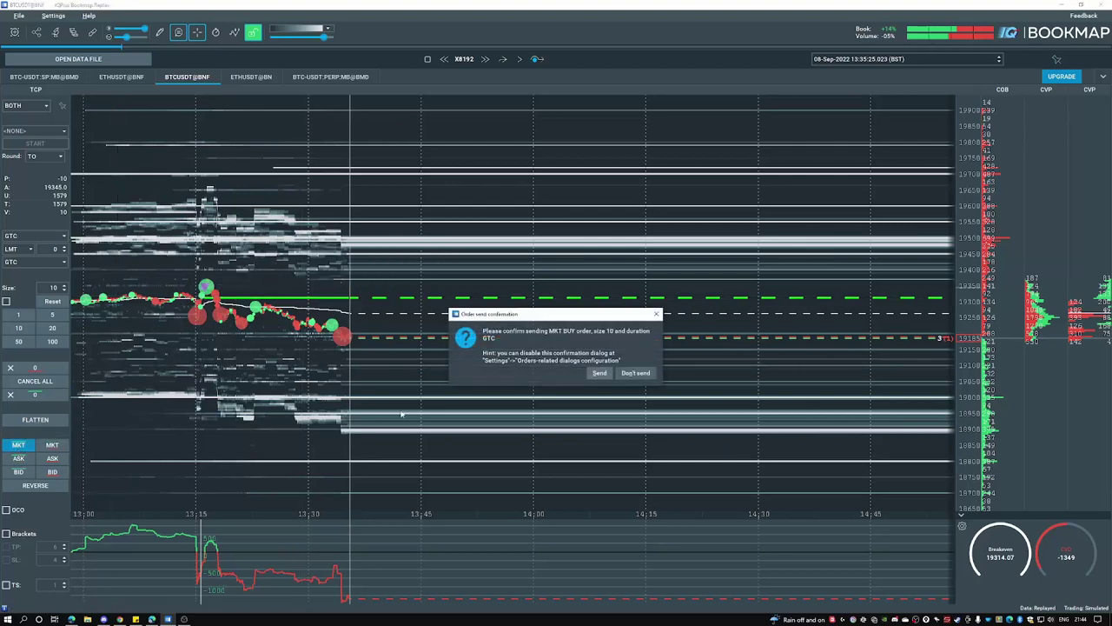
left_click(656, 315)
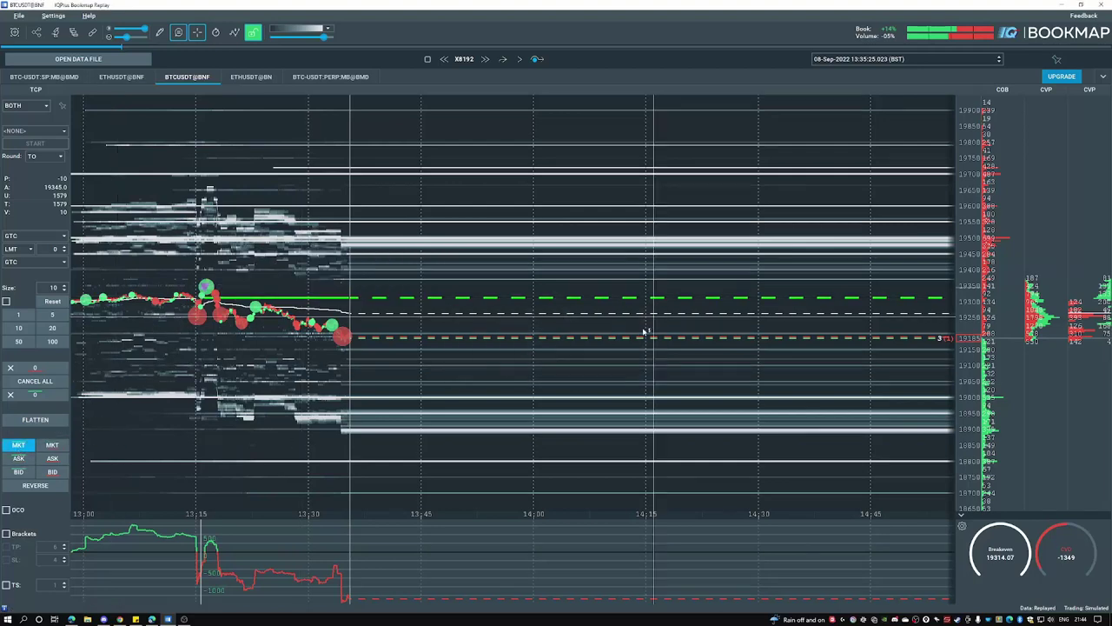
left_click(381, 387)
left_click(600, 373)
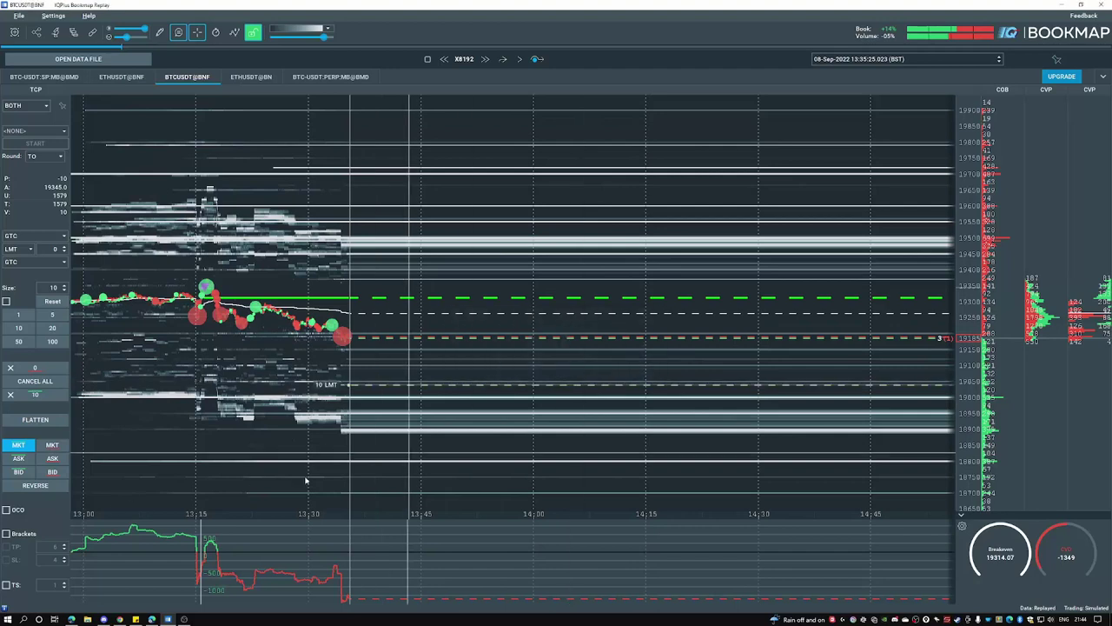
left_click(416, 377)
left_click(635, 373)
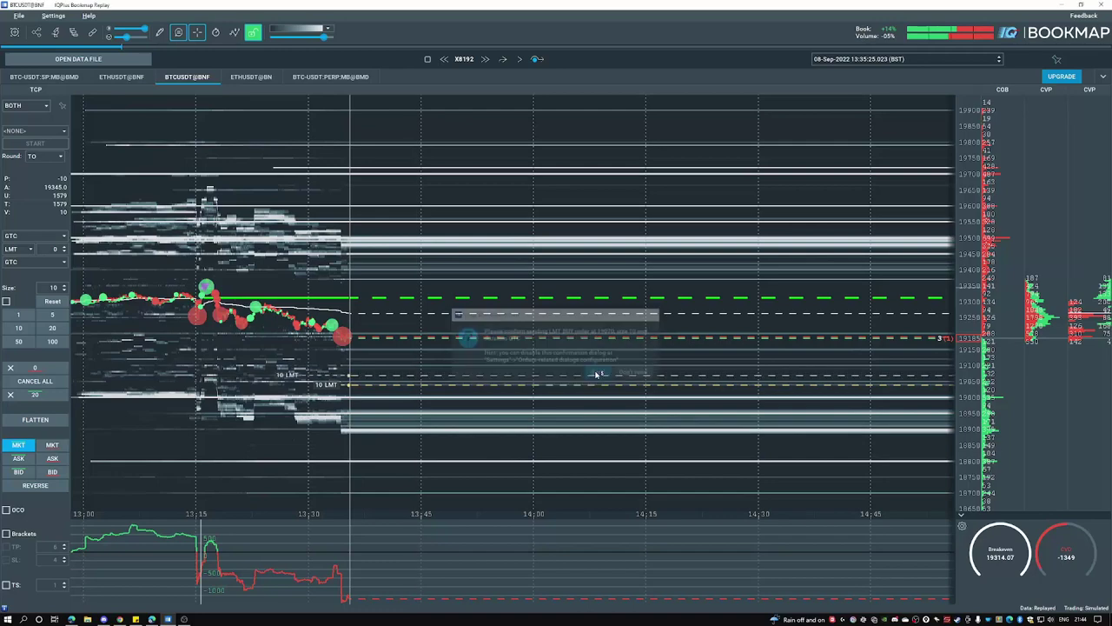
left_click(522, 59)
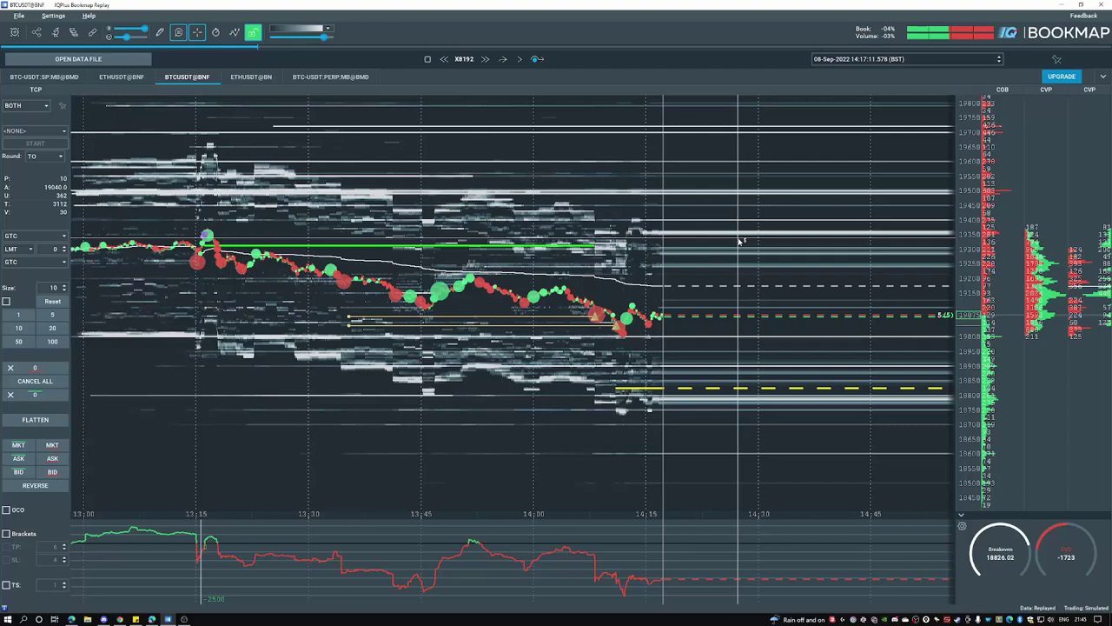
Step: Send 10-lot limit sells at 19335 and 19370, then resume the replay until one fills
right_click(739, 240)
left_click(599, 374)
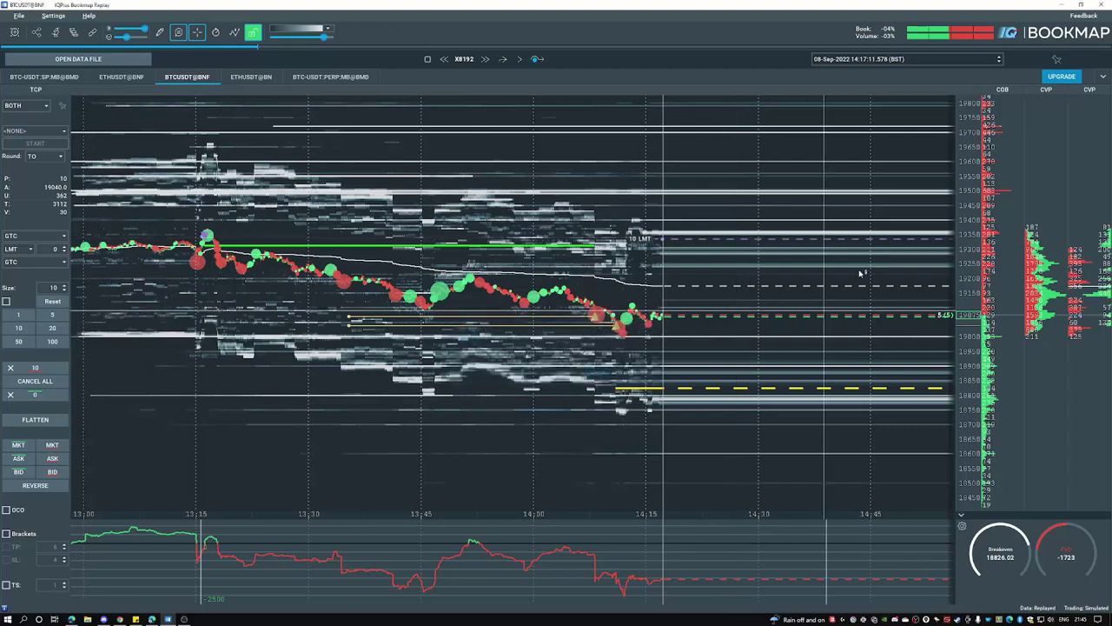
right_click(793, 230)
left_click(599, 373)
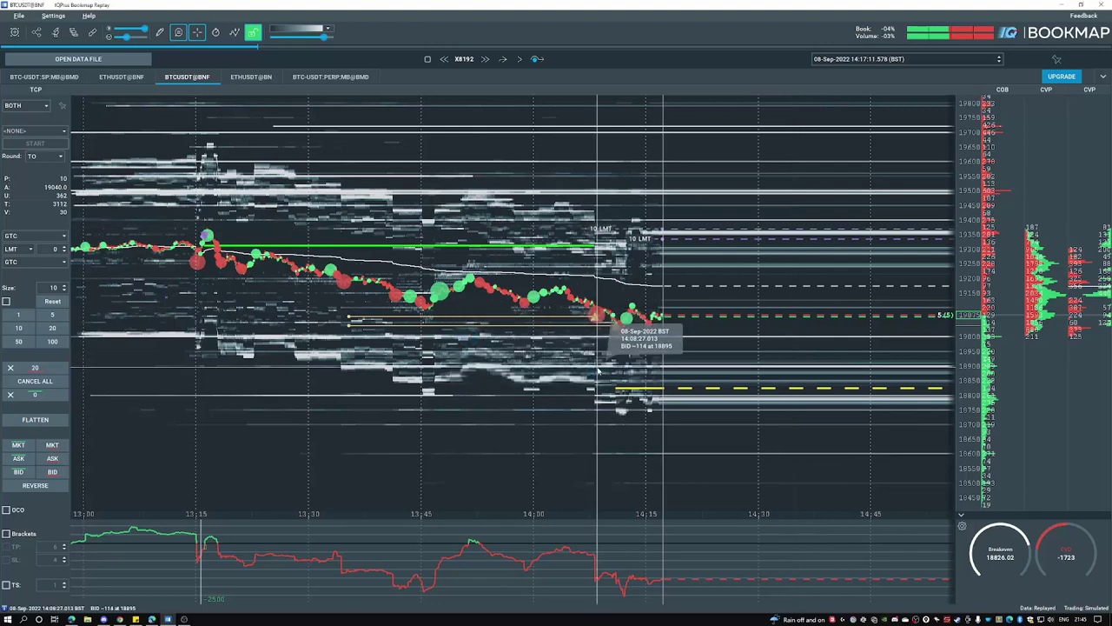
left_click(519, 59)
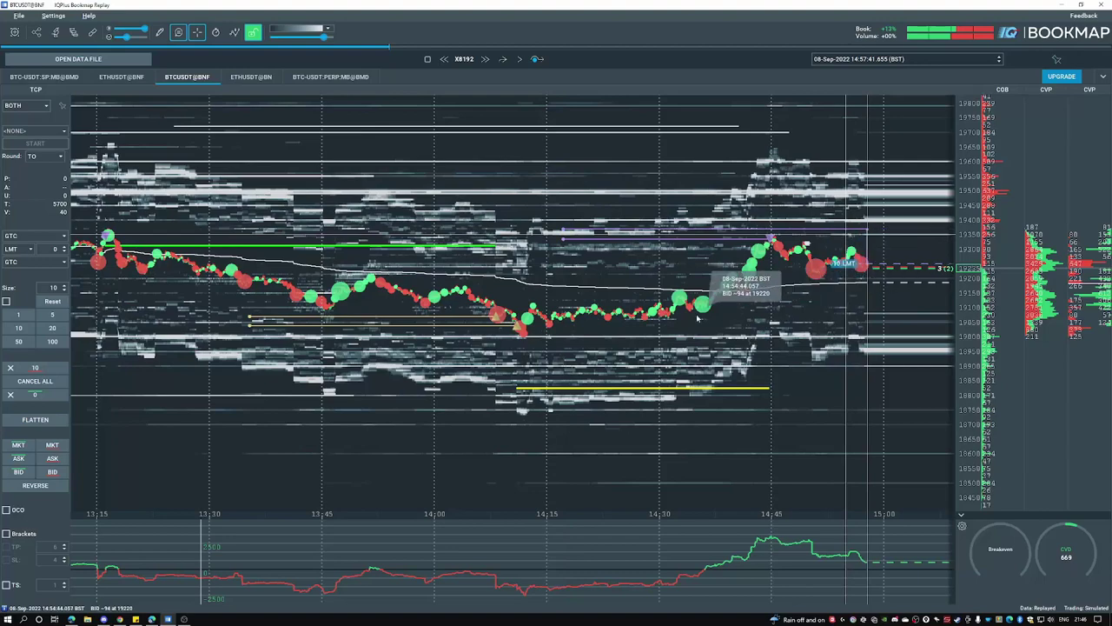
left_click(516, 60)
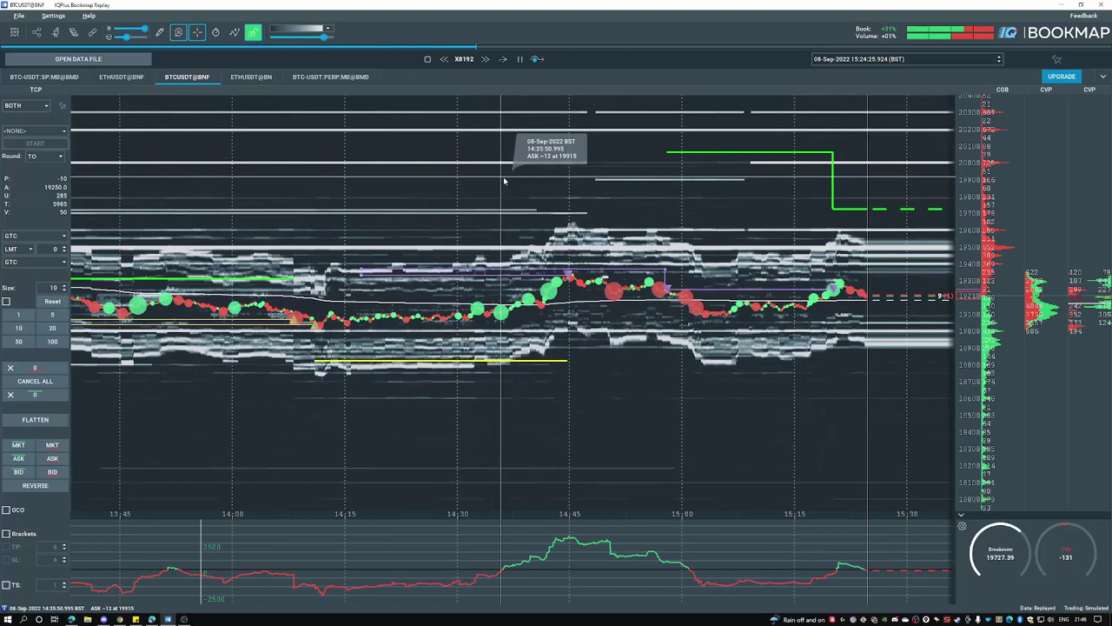
Step: Pause via the chart context menu, then resume the replay to about 16:20
right_click(616, 231)
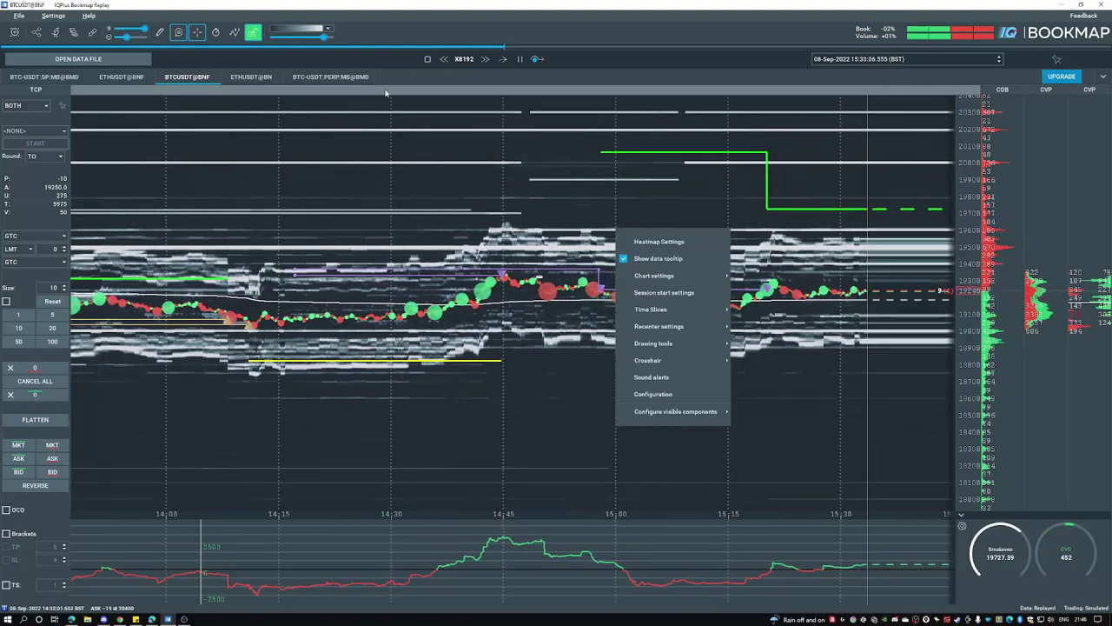
left_click(519, 58)
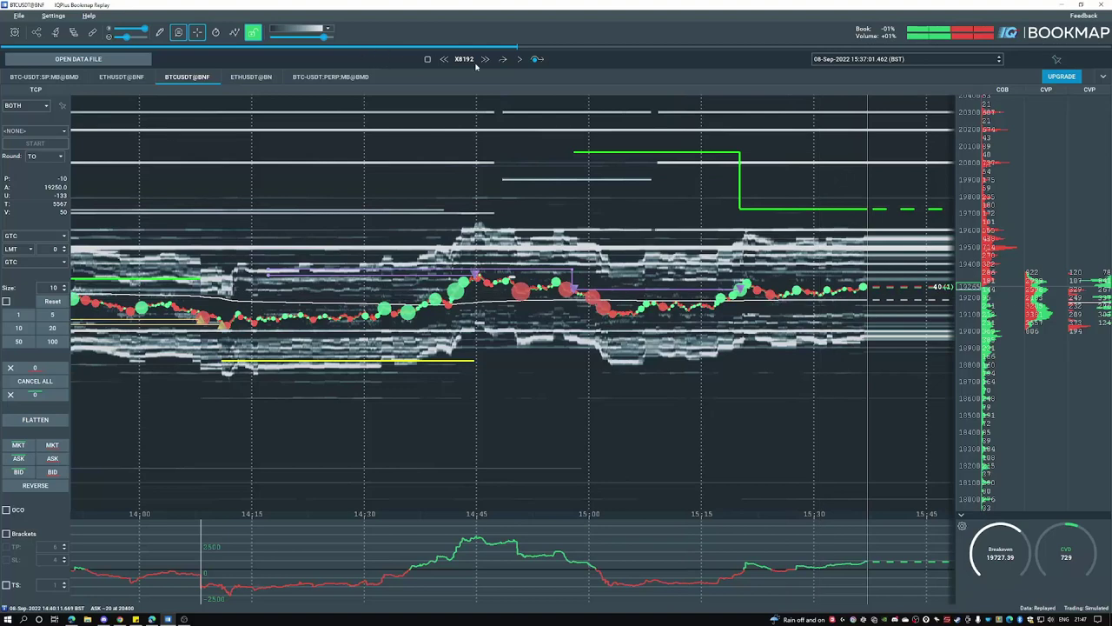
left_click(518, 60)
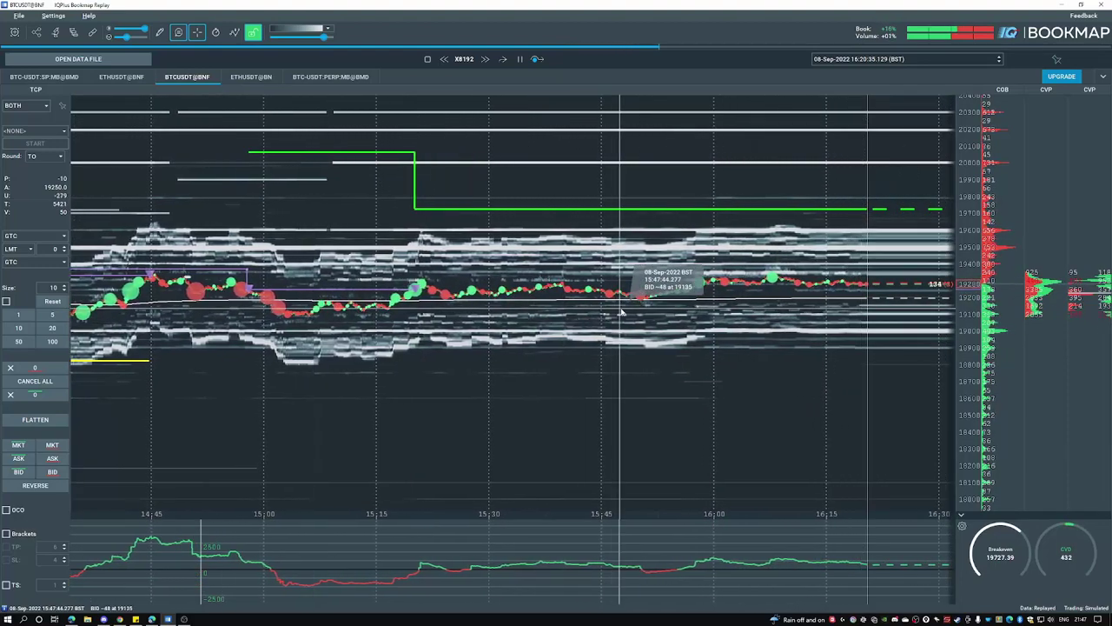
Step: Send two 10-lot market buys, flipping to a 10-lot long with breakeven 18678.98
scroll(858, 332, "down", 2)
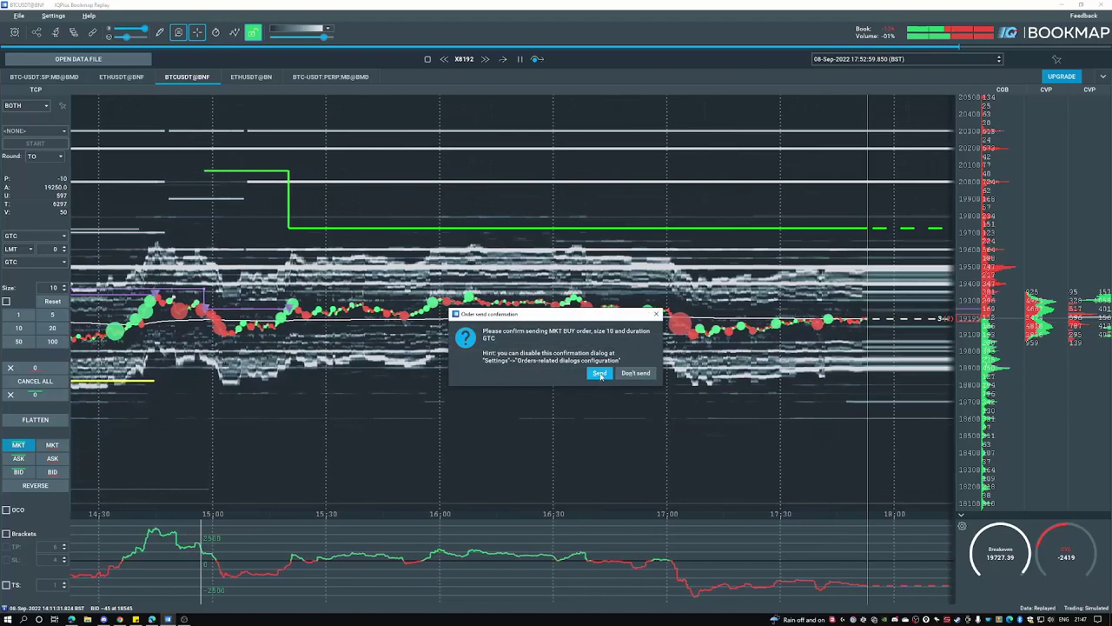
left_click(599, 373)
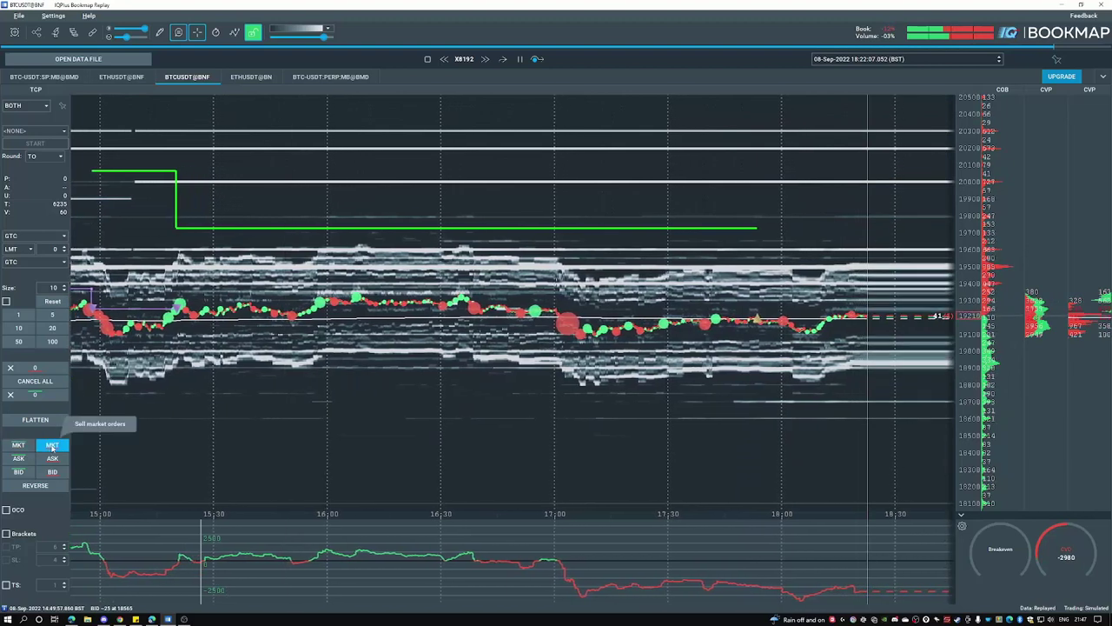
left_click(18, 445)
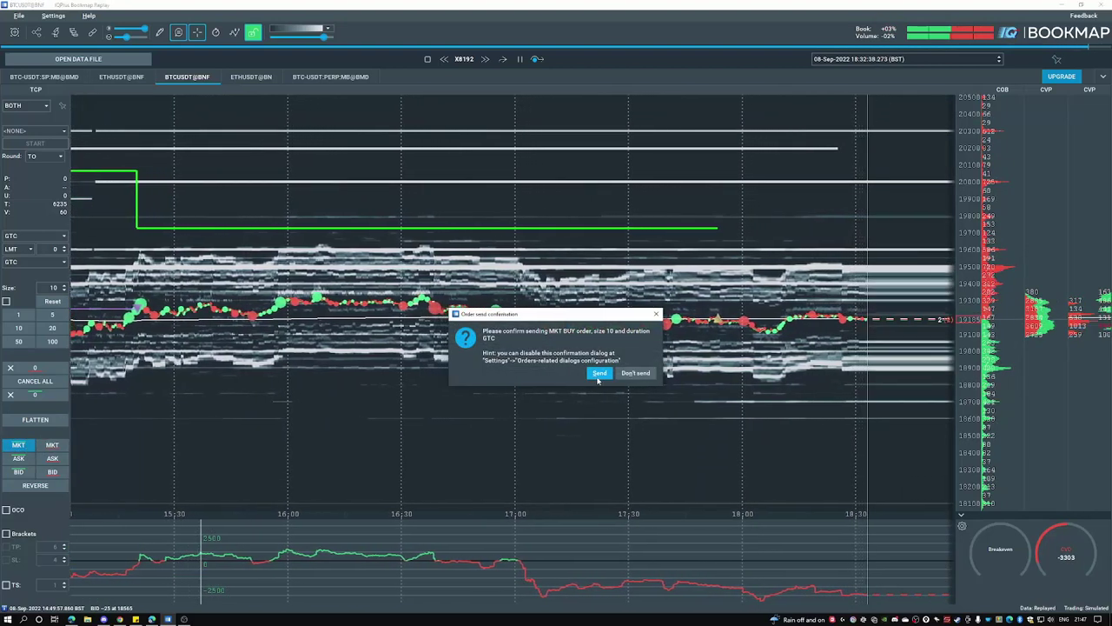
left_click(599, 373)
scroll(829, 417, "down", 5)
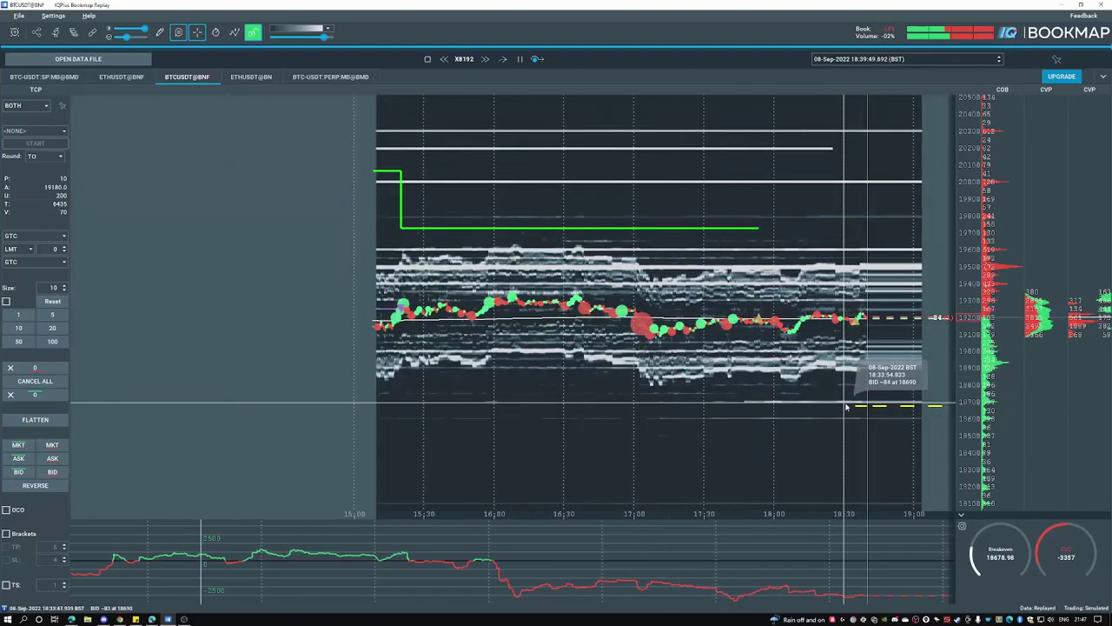